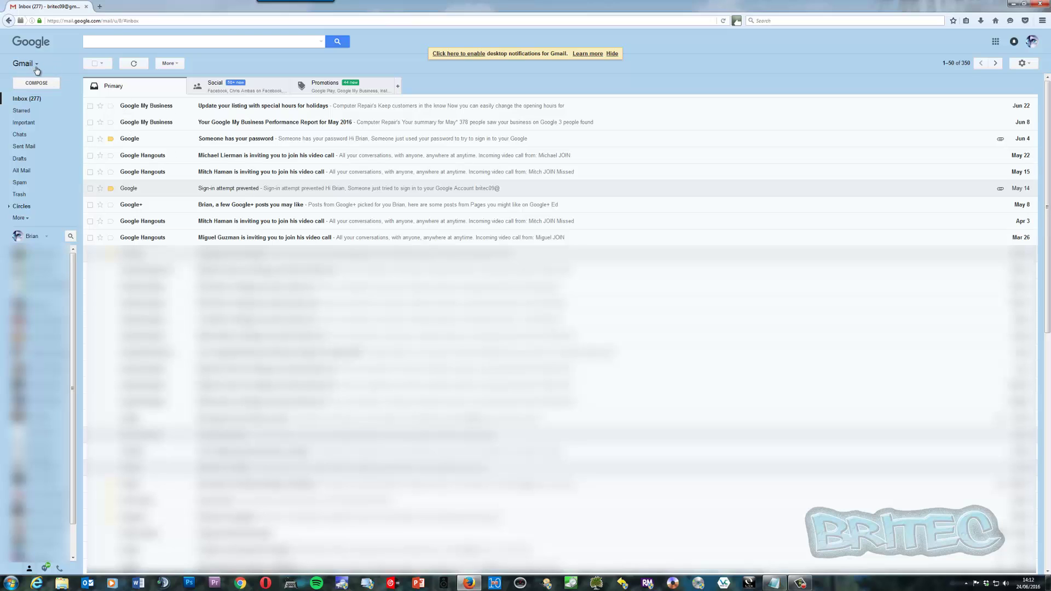
- Switch from Gmail to Google Contacts using the app switcher dropdown
click(36, 64)
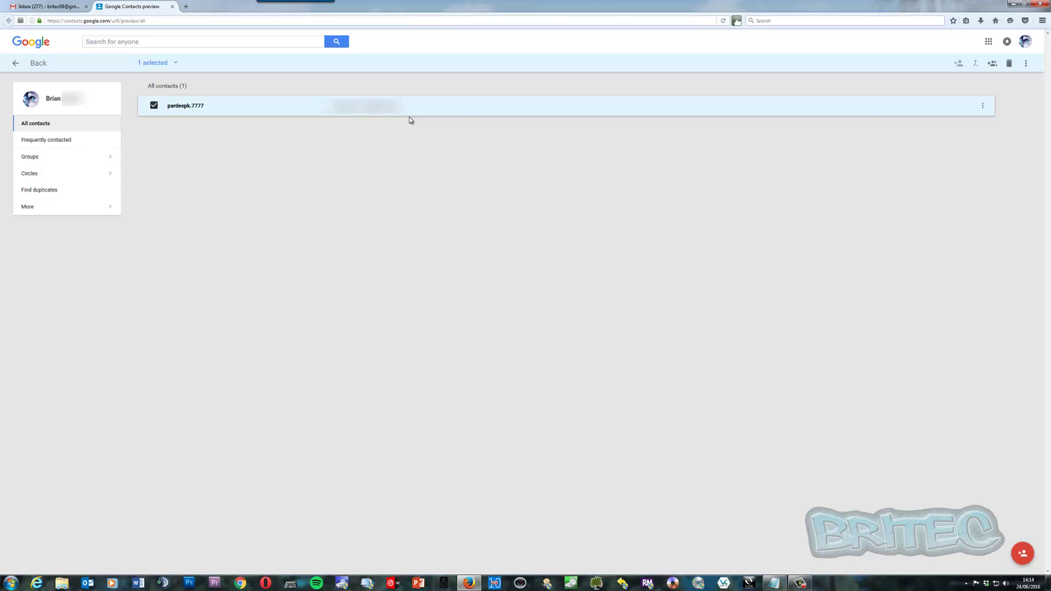
- Delete the account's only contact and dismiss the deletion notice
mouse_move(567, 105)
click(1010, 67)
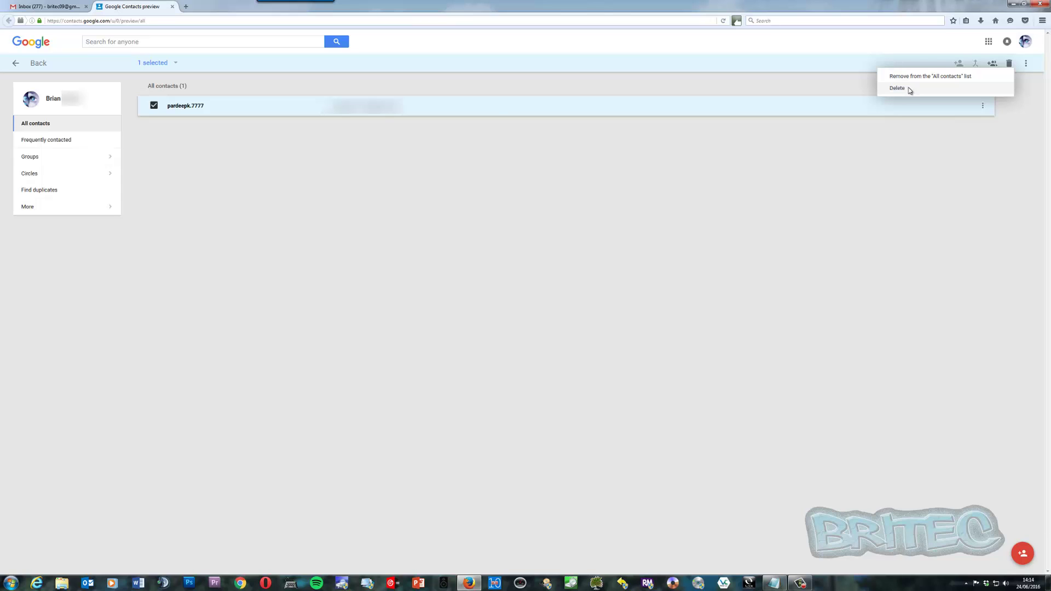
click(908, 87)
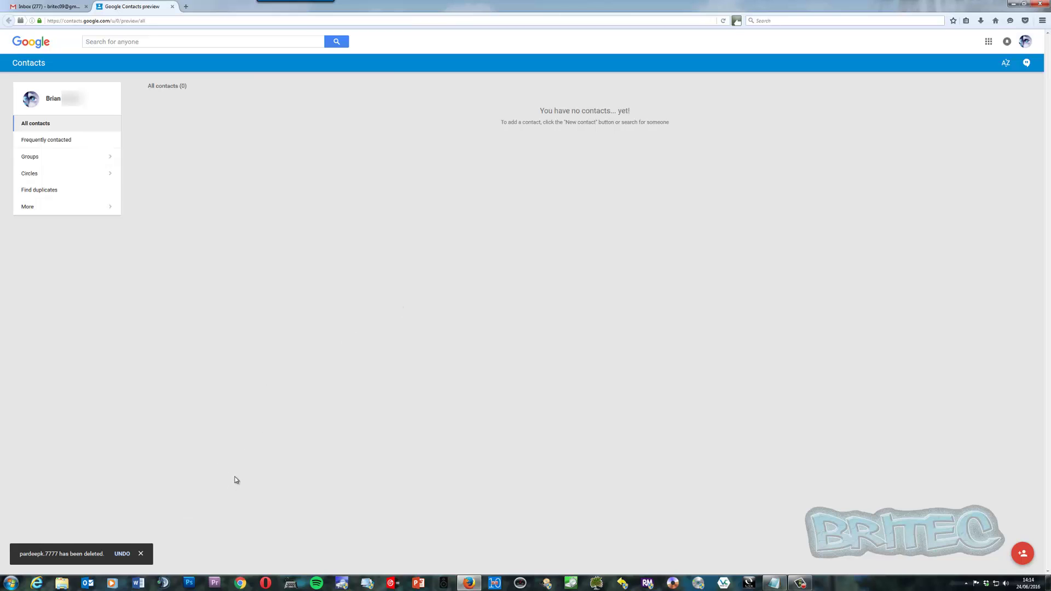
click(141, 554)
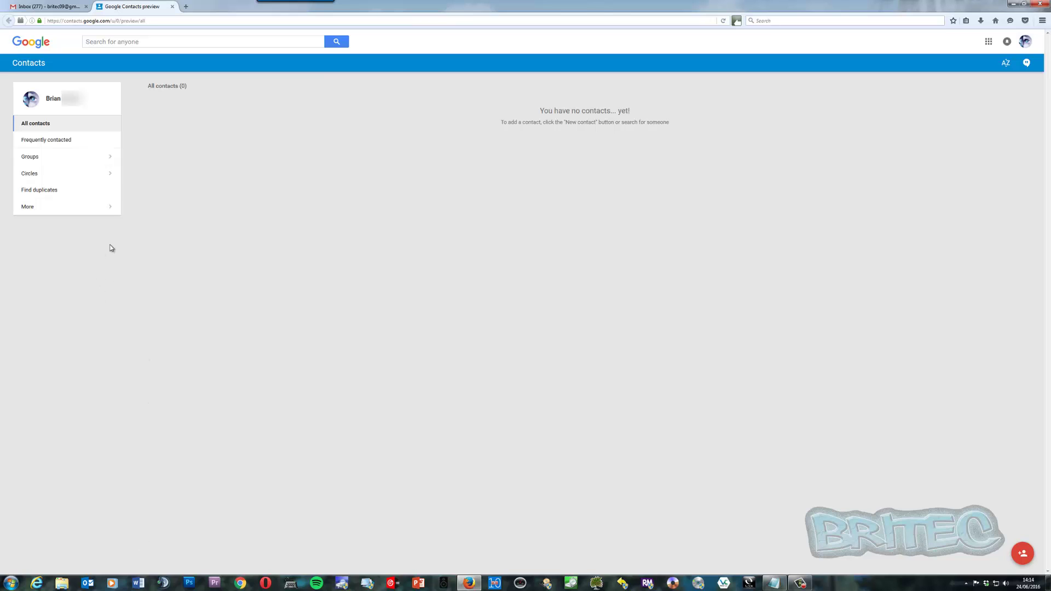
- Open Restore contacts from the sidebar's More section
click(86, 207)
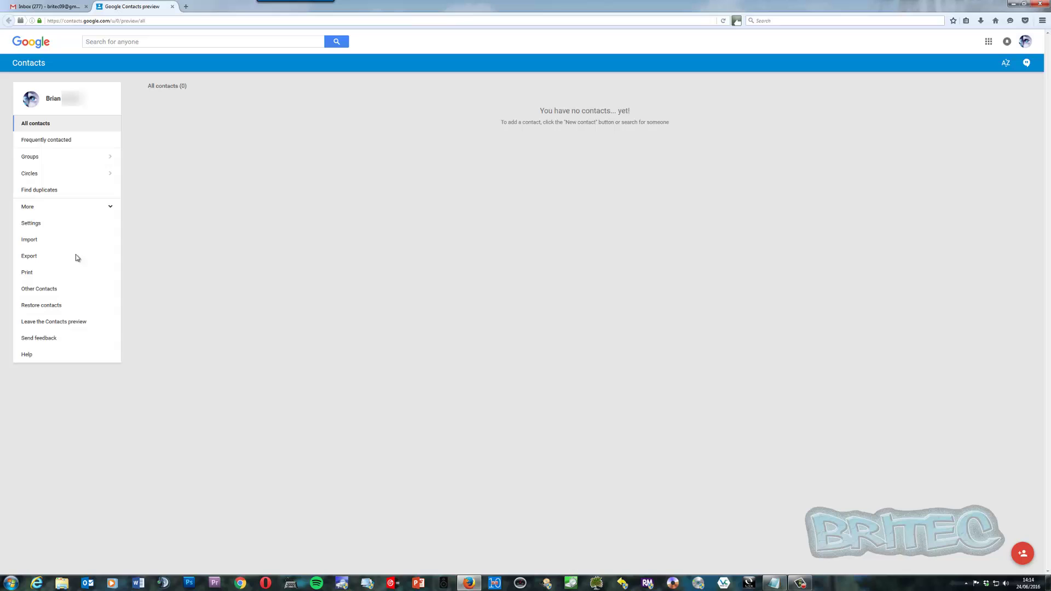
click(51, 307)
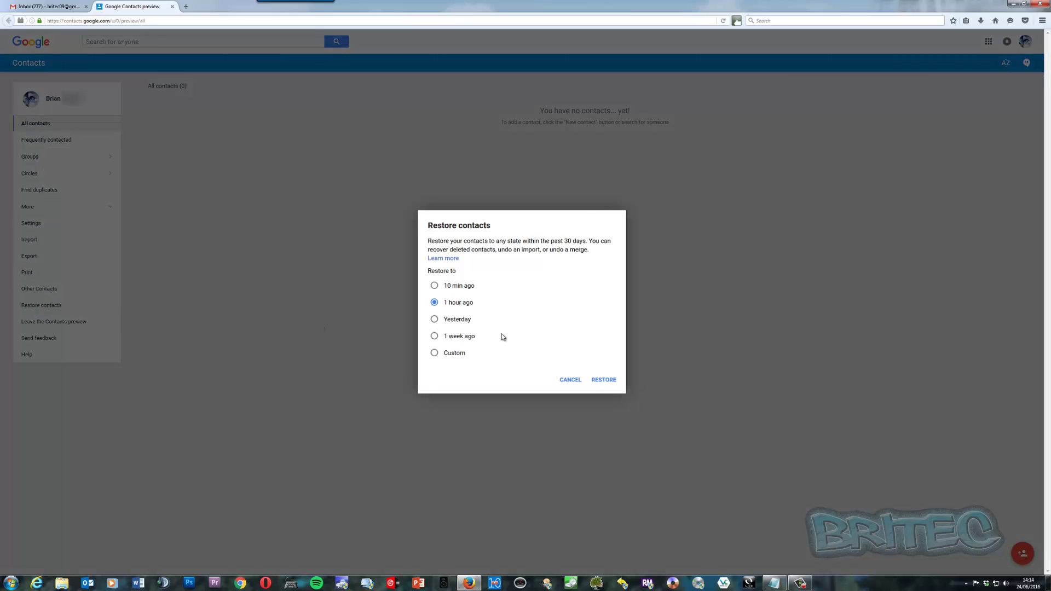
- Restore contacts to a custom point of 1 day ago
click(436, 354)
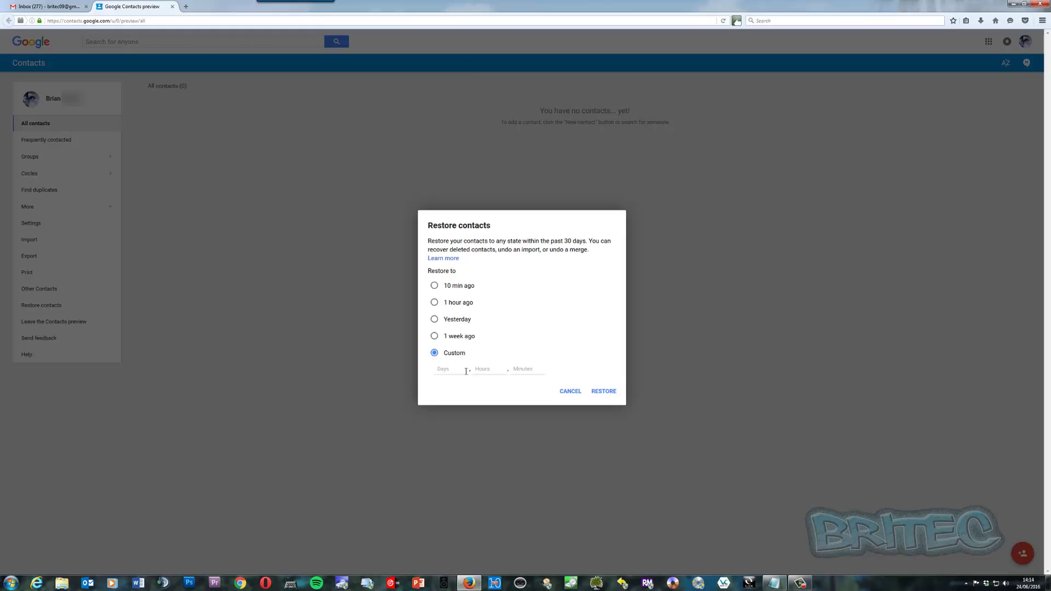
click(454, 370)
text(1)
click(601, 394)
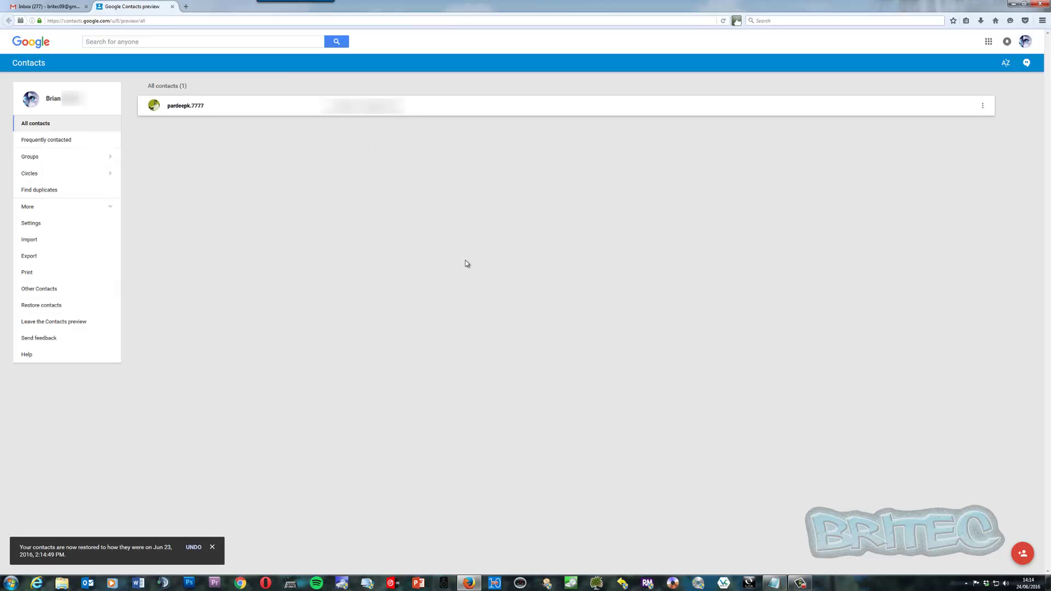
- Dismiss the contacts-restored notice and minimize the browser to the desktop
click(212, 548)
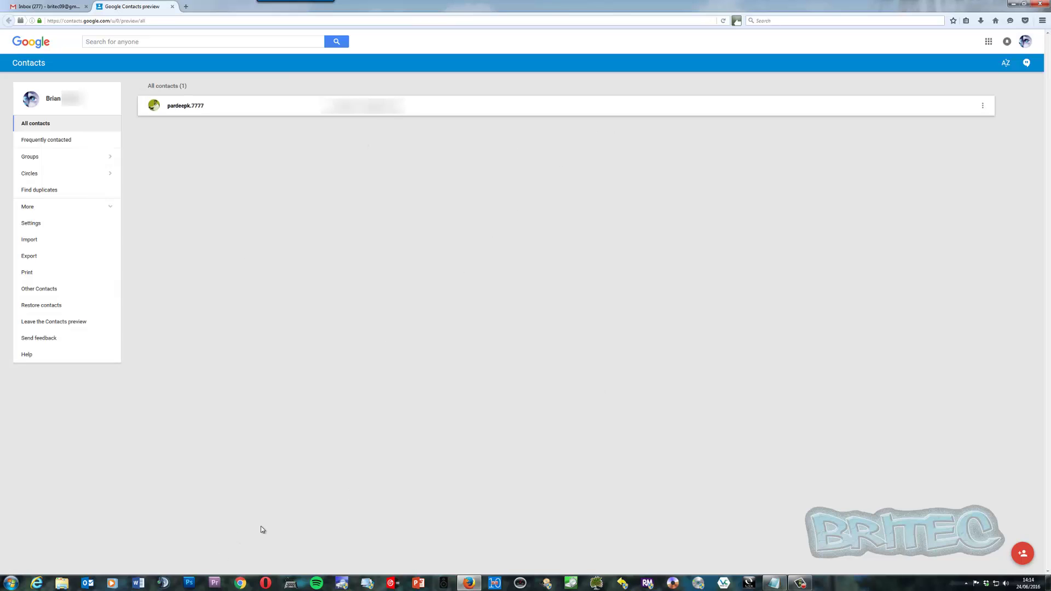
click(1015, 5)
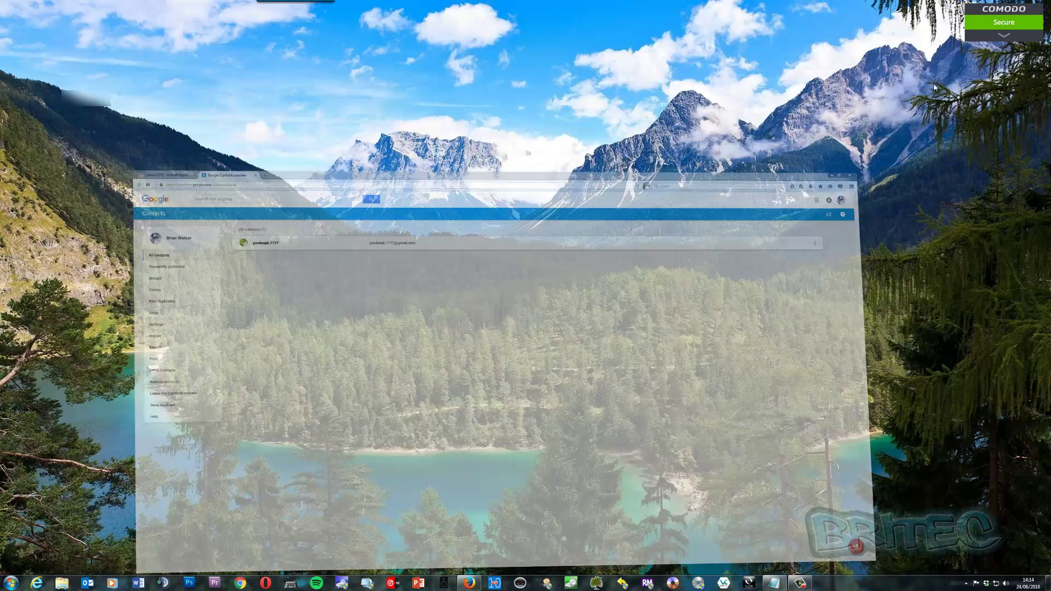